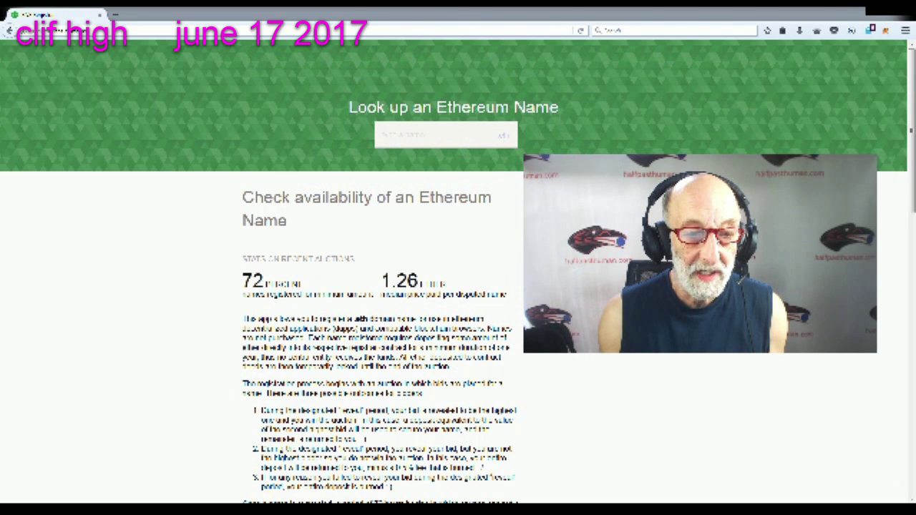
Reload the registrar page and look up the availability of the Ethereum name loveandlight
click(413, 135)
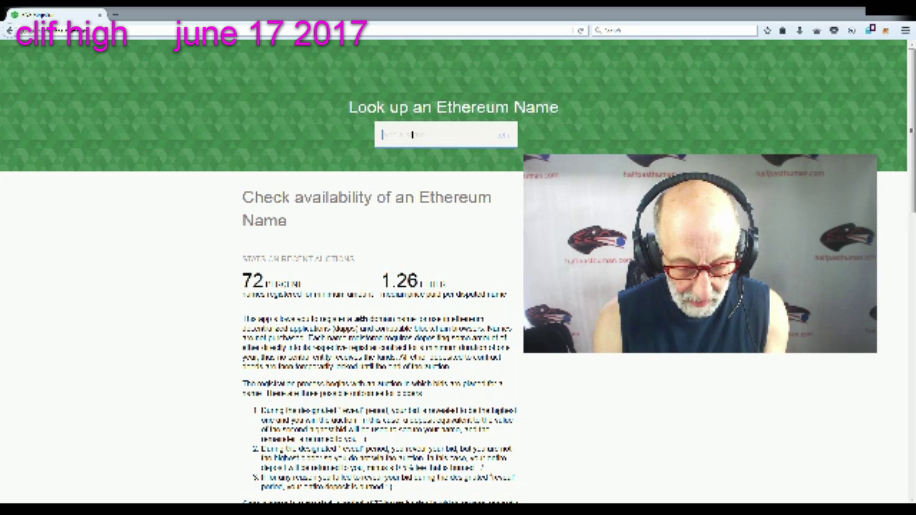
text(twoedhigh)
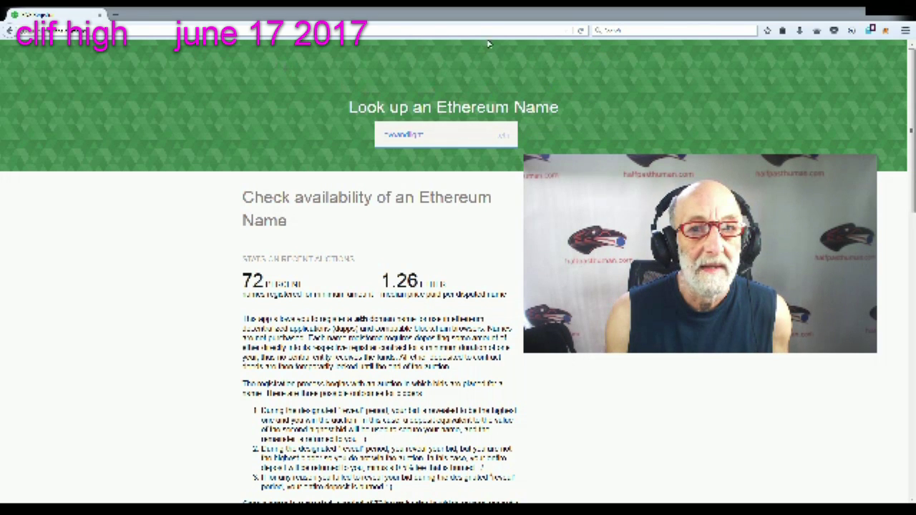
click(583, 31)
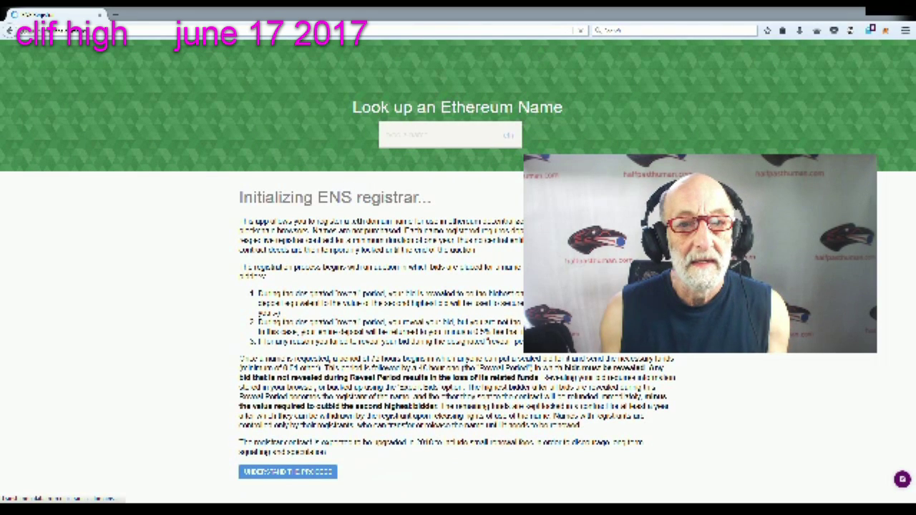
text(love)
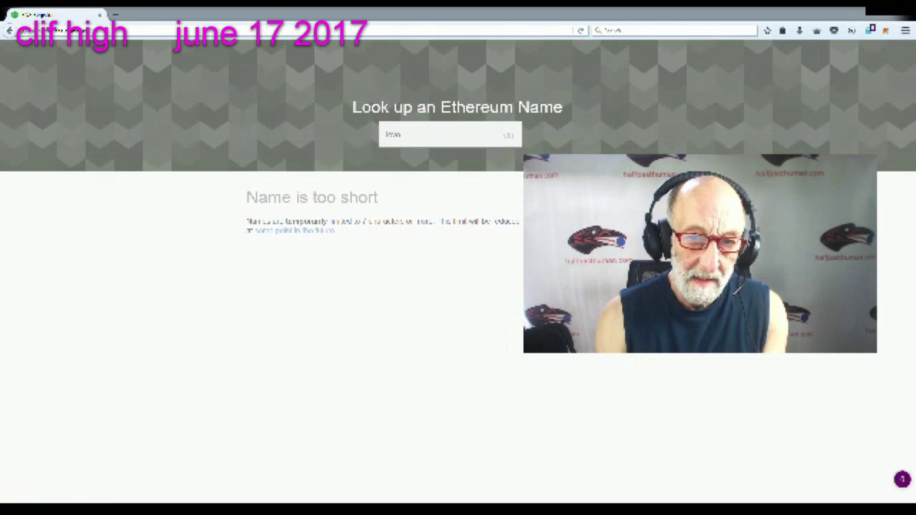
text(andlight)
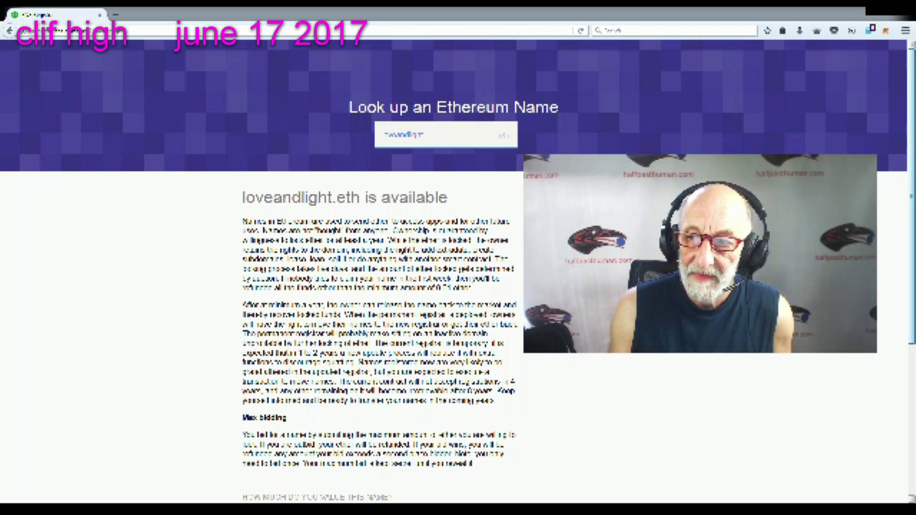
Accept the statement on the process, risks and responsibilities in the bid form for loveandlight.eth
scroll(913, 159, down, 3)
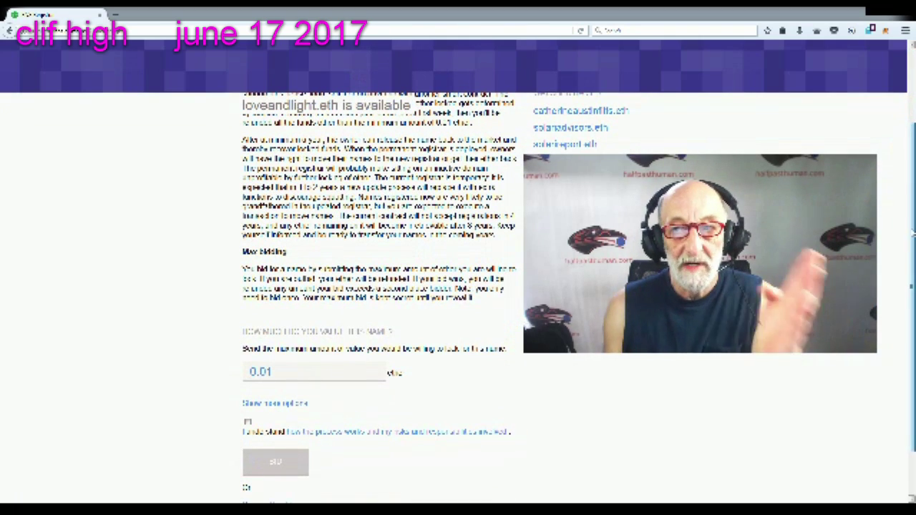
drag(913, 234, 913, 290)
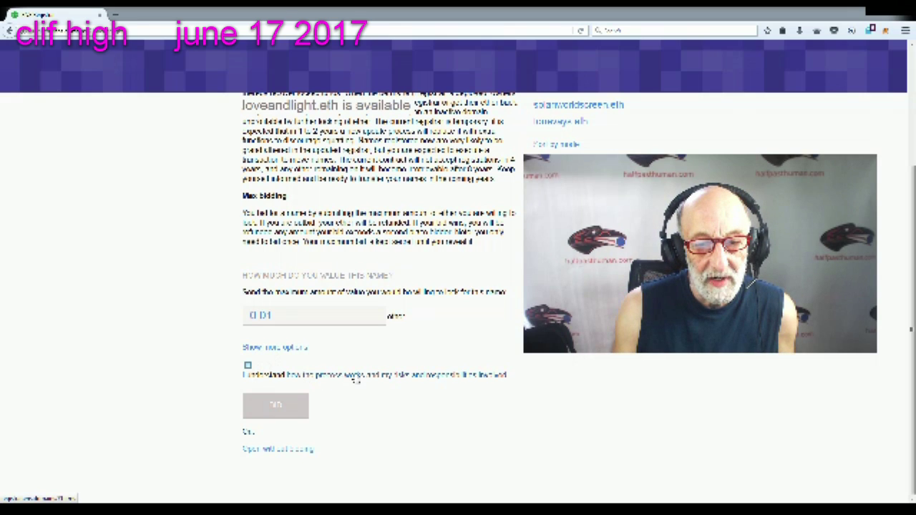
click(248, 366)
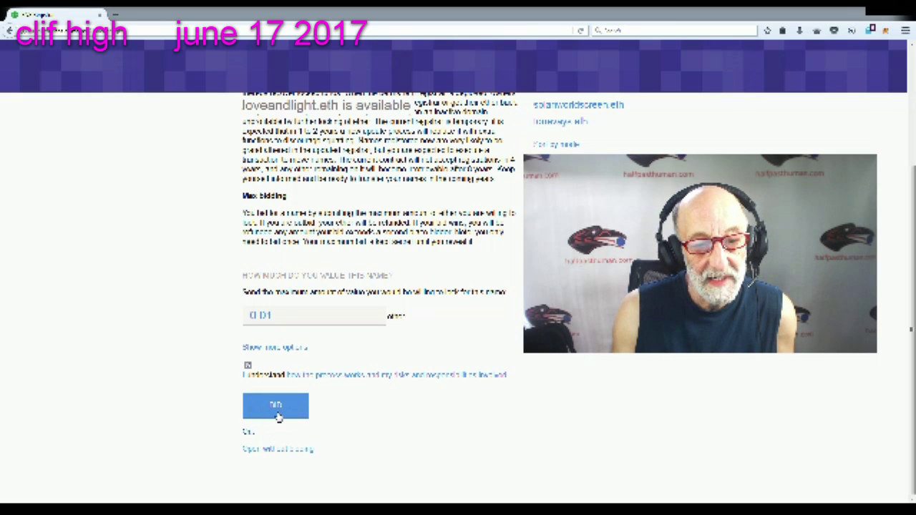
click(269, 451)
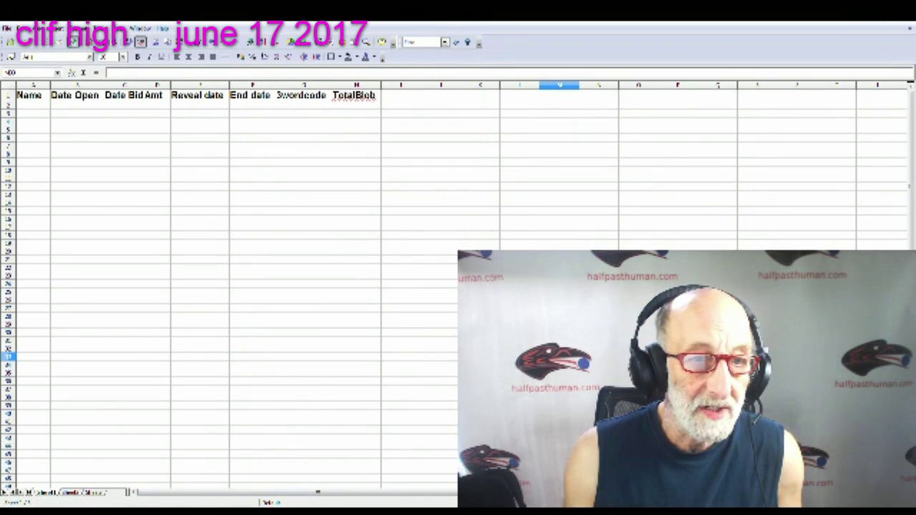
Switch to the spreadsheet and record loveandlight under Name and 6/17/2017 under Date Open in row 2
click(33, 105)
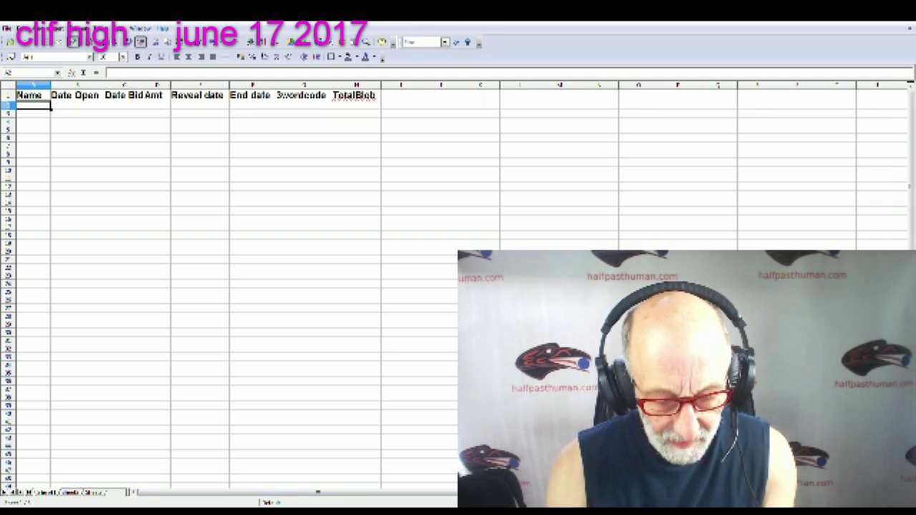
text(ke)
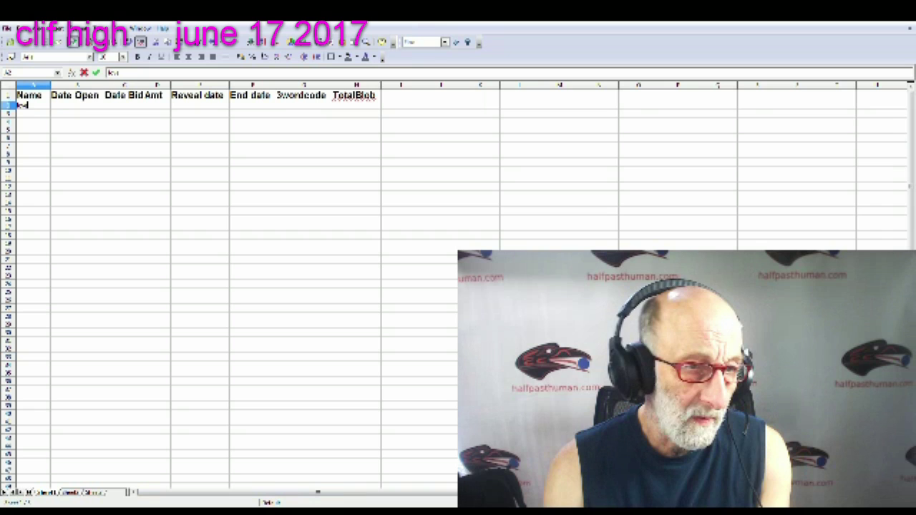
text(yword)
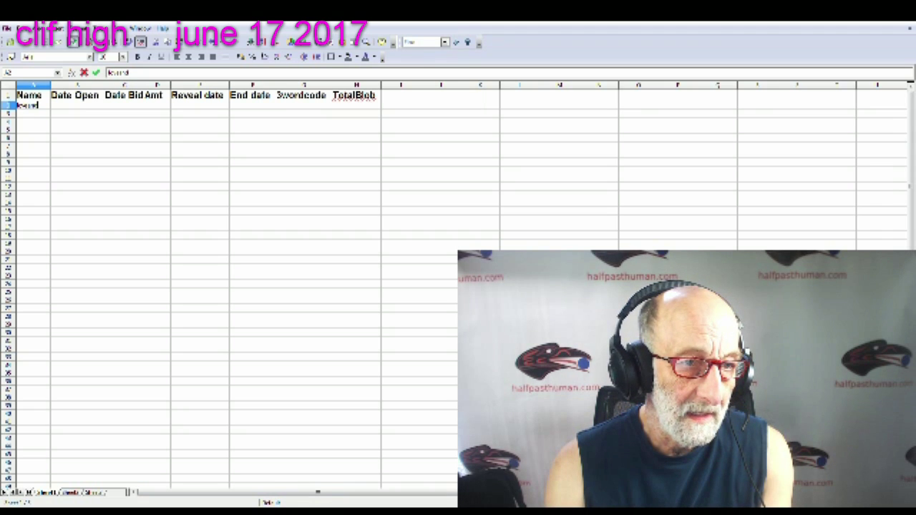
text(s)
key(Tab)
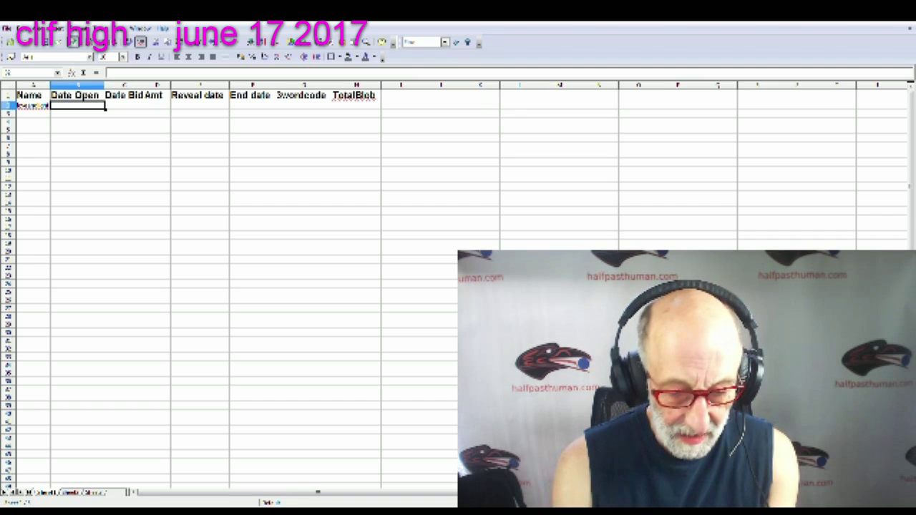
text(6/17)
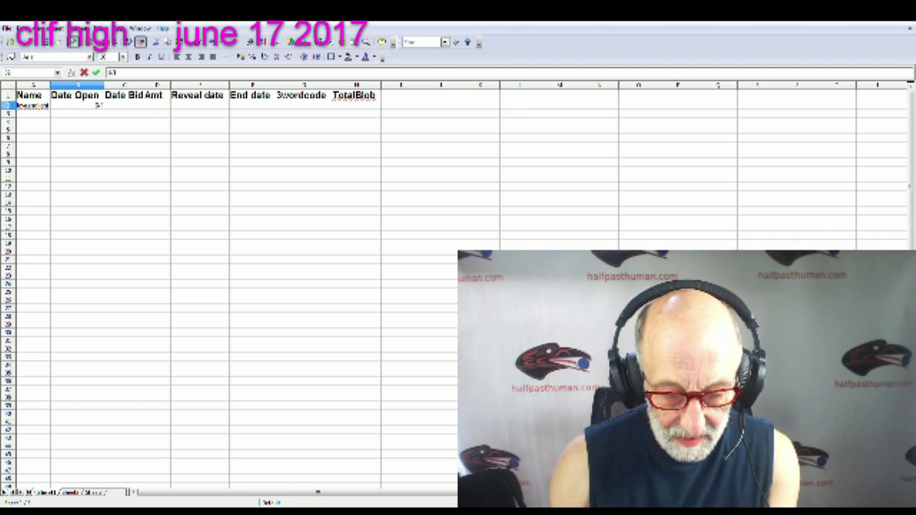
text(/2017)
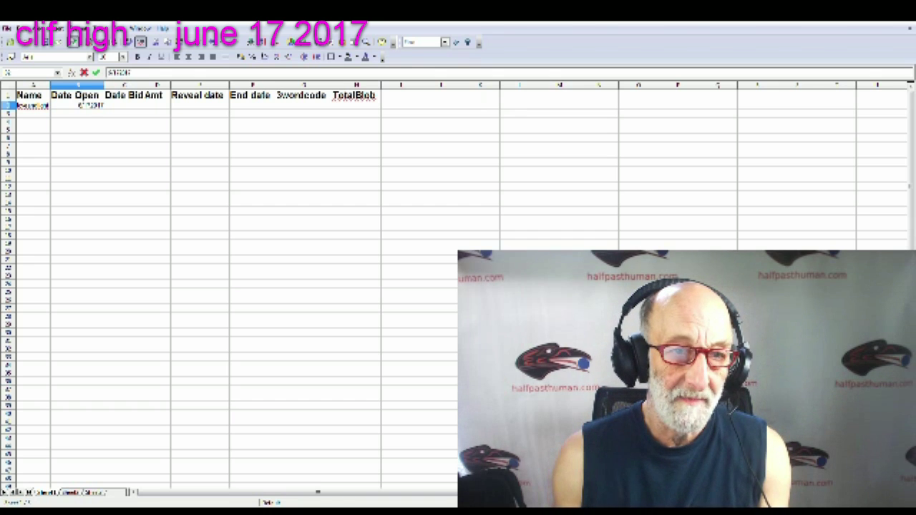
key(Tab)
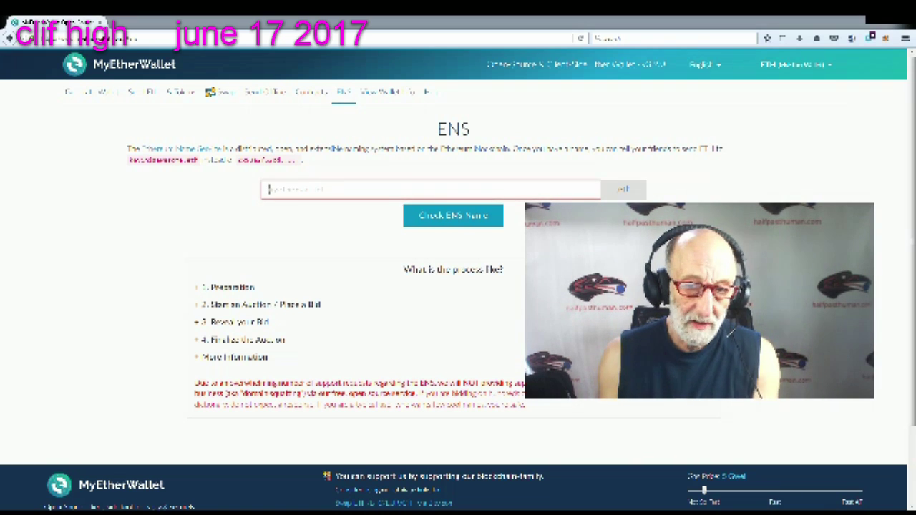
Switch to MyEtherWallet, check the ENS name loveandlight and choose the keystore file for wallet access
text(ta)
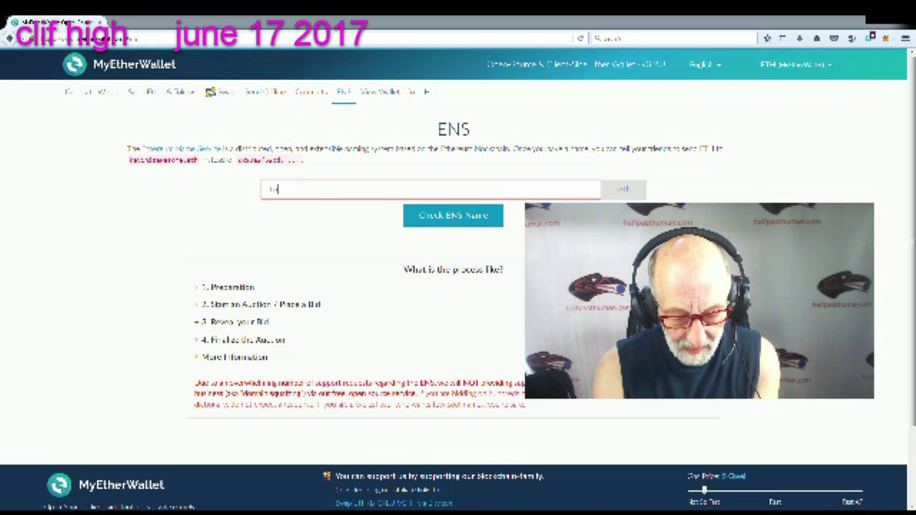
text(weret)
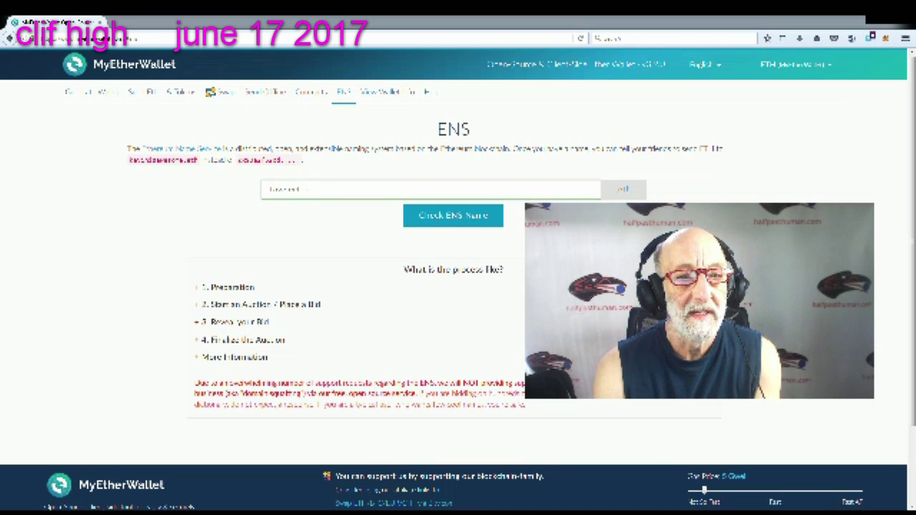
text(.eth)
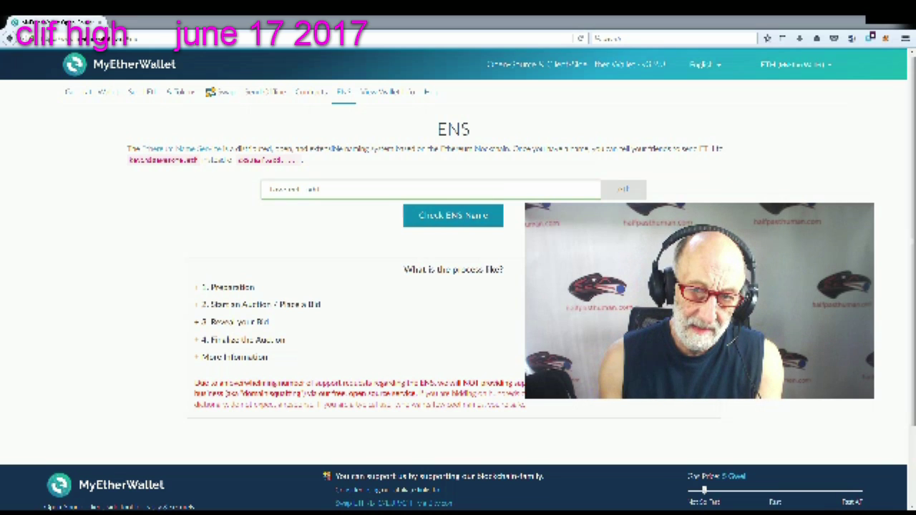
key(Return)
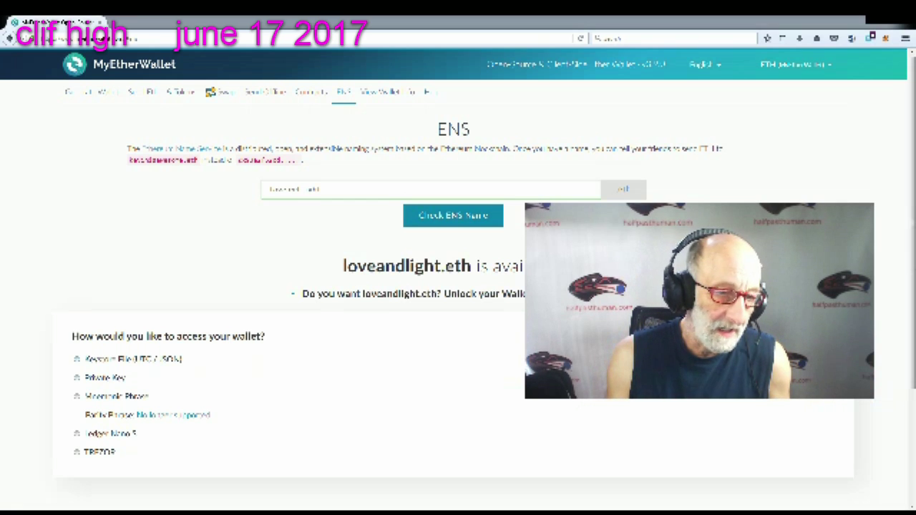
click(78, 359)
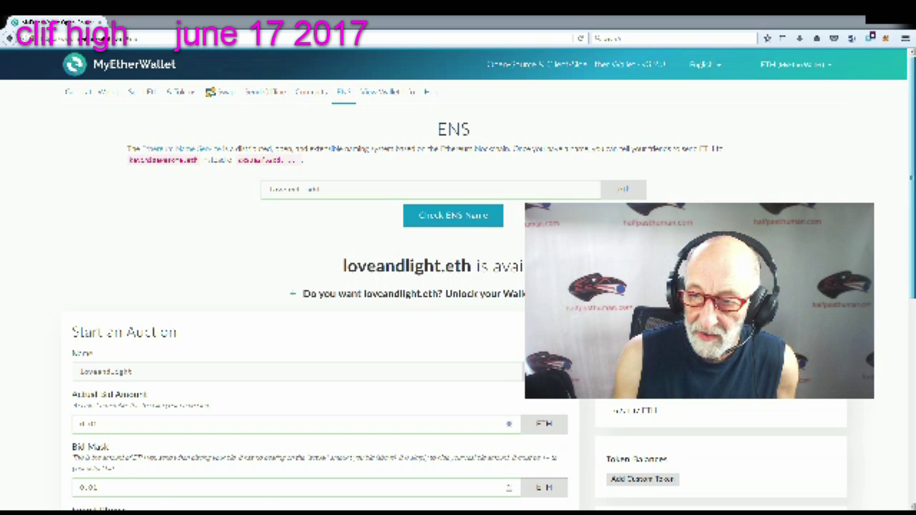
Copy the secret phrase from the auction form into the 3wordcode cell of row 2 in the spreadsheet
scroll(458, 287, down, 2)
scroll(458, 286, down, 2)
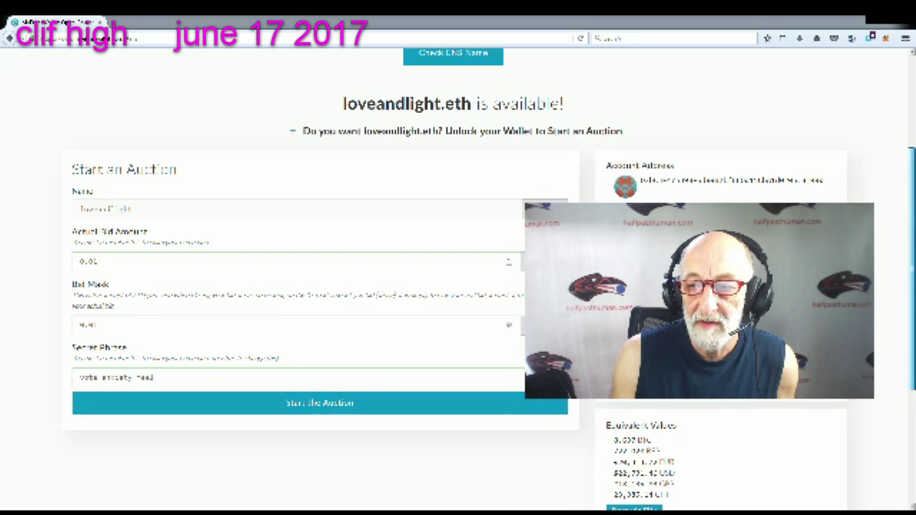
scroll(458, 287, down, 5)
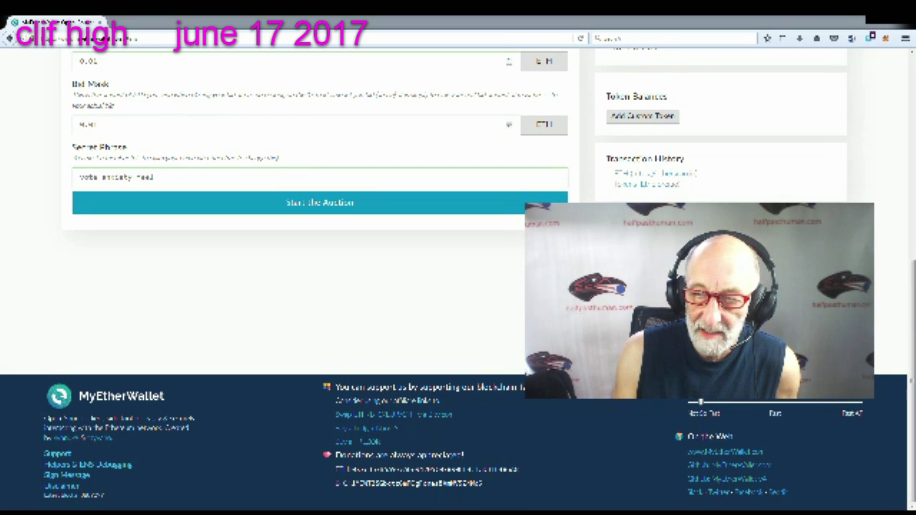
scroll(458, 279, up, 3)
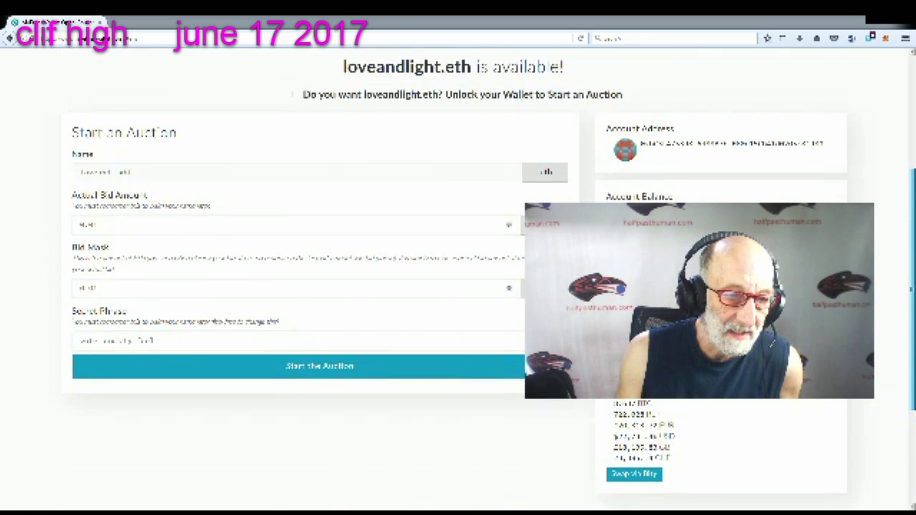
scroll(458, 279, up, 2)
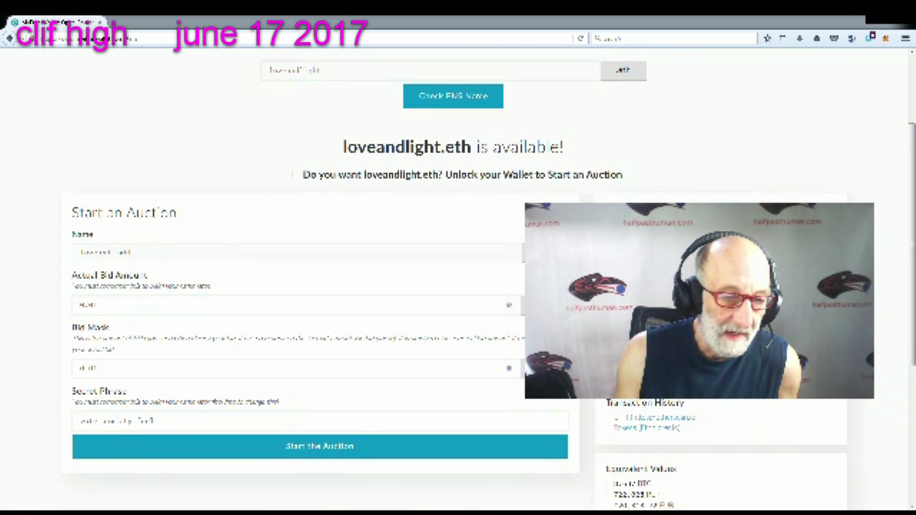
drag(155, 421, 78, 421)
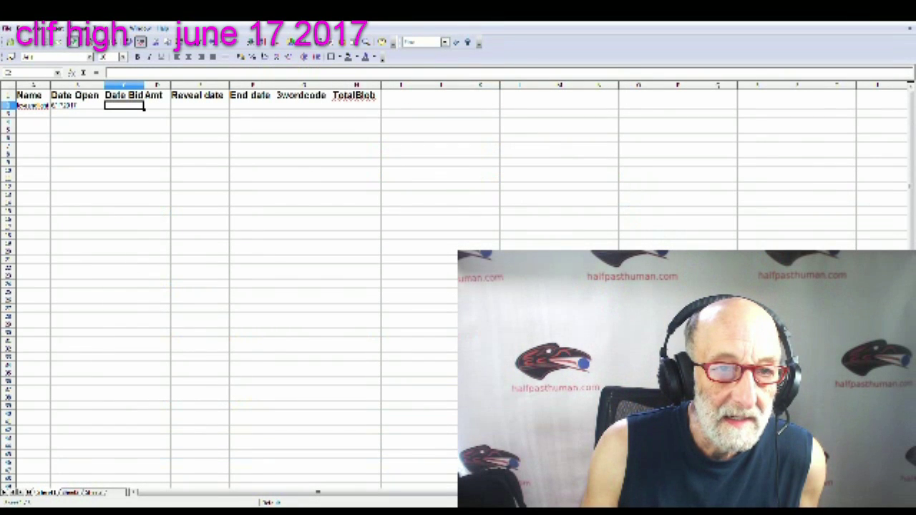
click(303, 105)
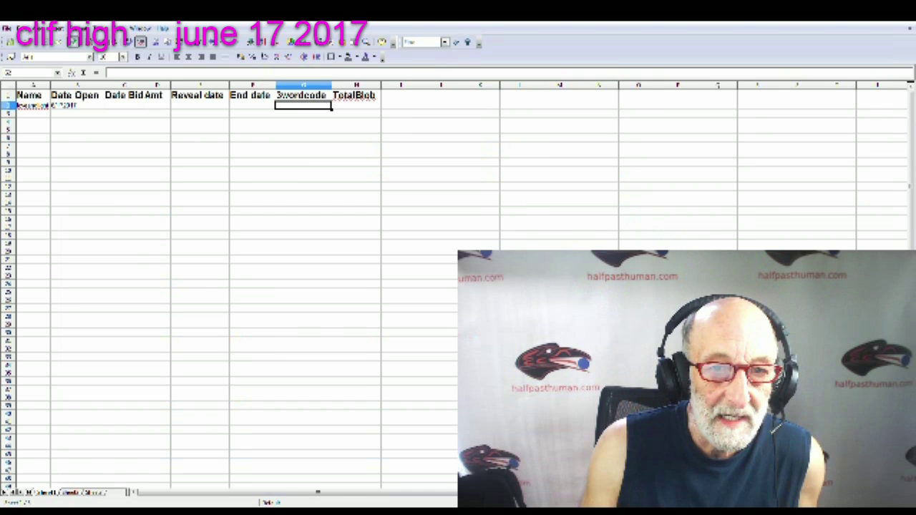
key(ctrl+v)
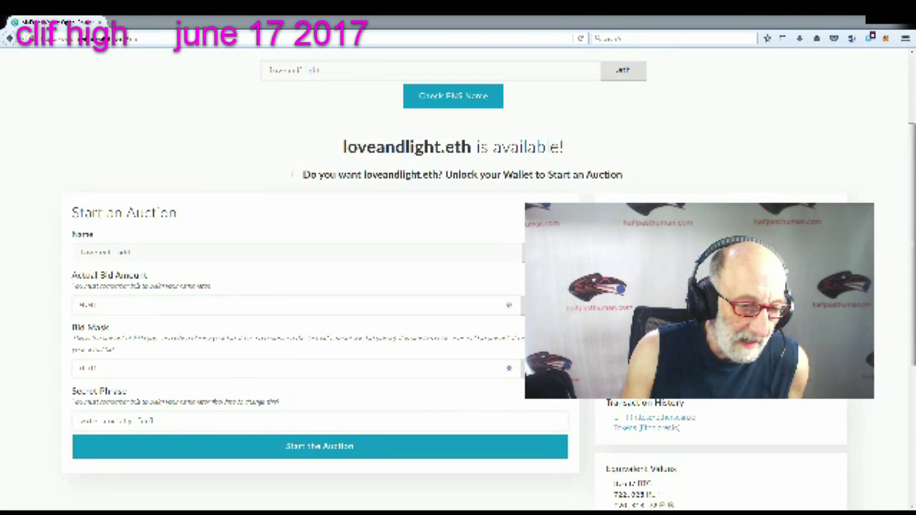
Return to MyEtherWallet and start the auction for loveandlight.eth with the filled-in form
triple_click(117, 420)
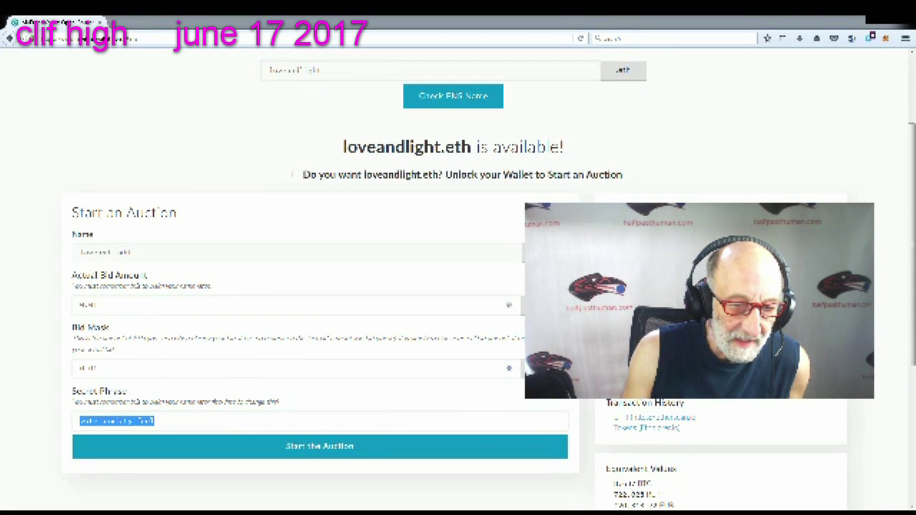
key(Tab)
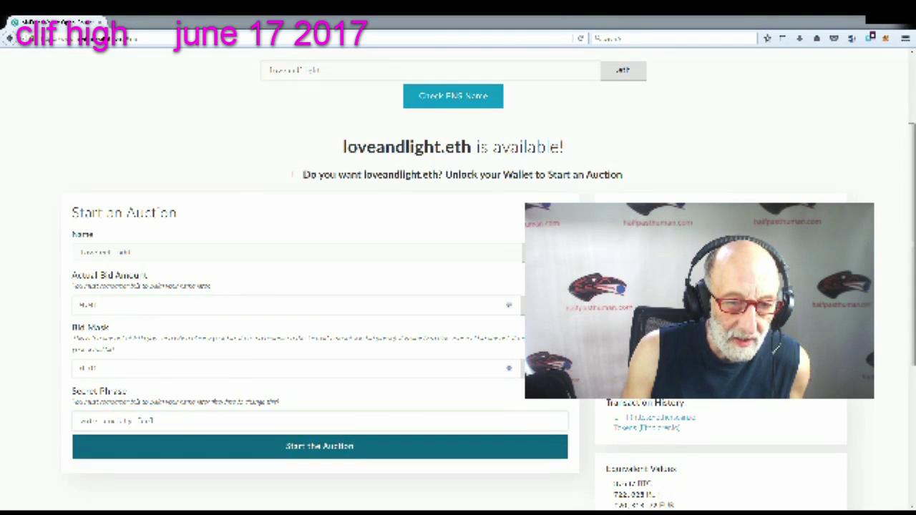
key(Return)
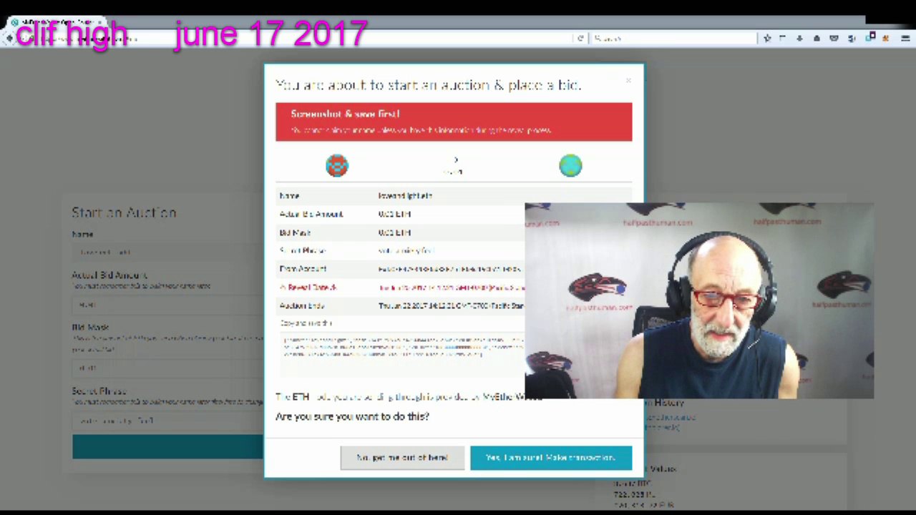
Copy the full bid data text, including the secret phrase, from the auction confirmation into the TotalBlob cell of row 2 in the spreadsheet
click(401, 354)
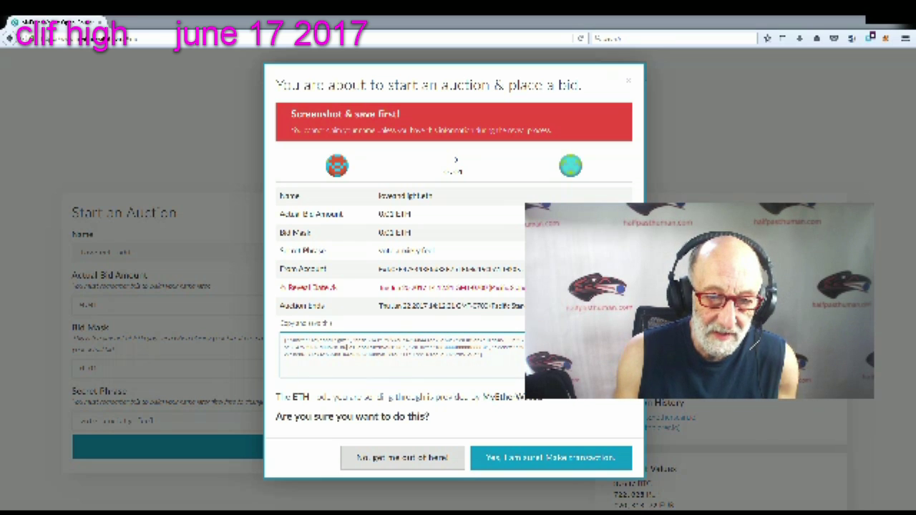
key(ctrl+a)
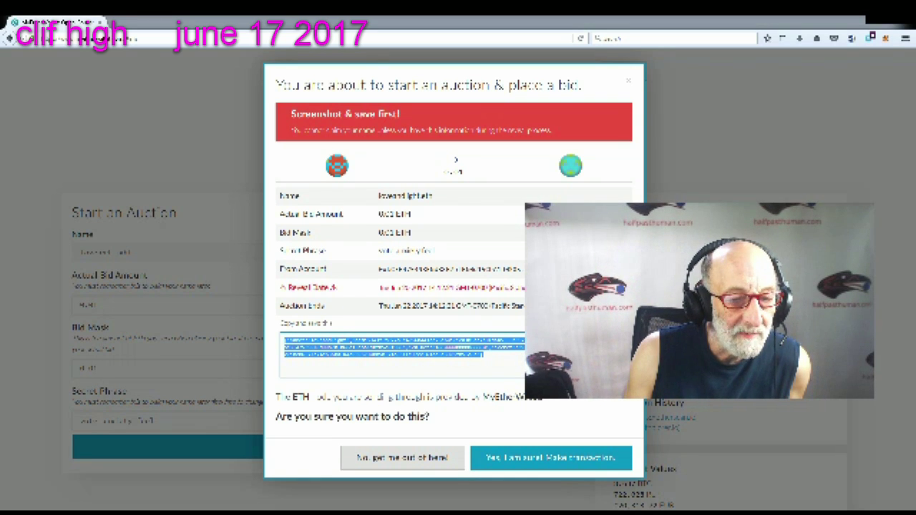
click(401, 354)
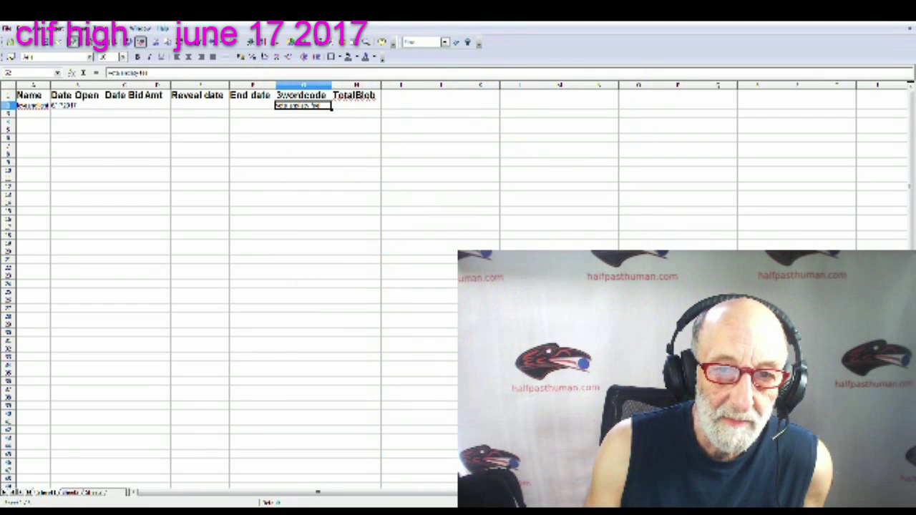
click(355, 106)
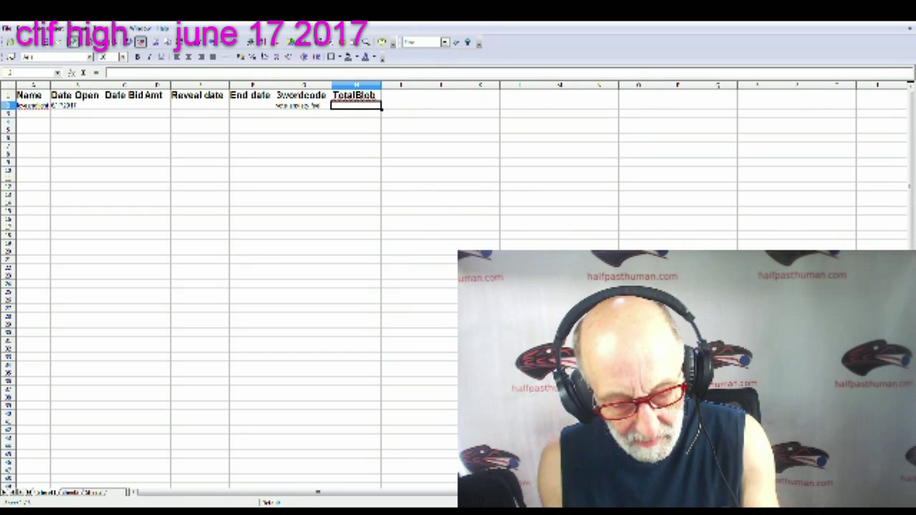
key(ctrl+v)
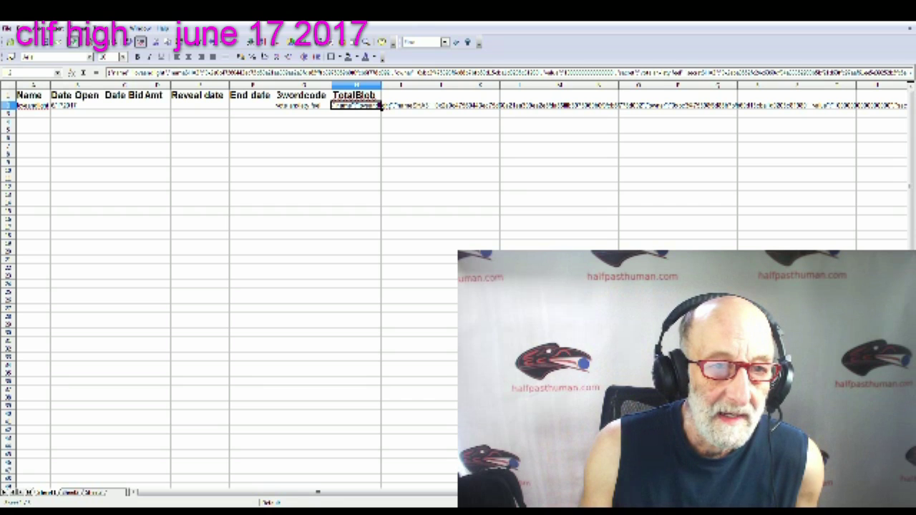
click(126, 106)
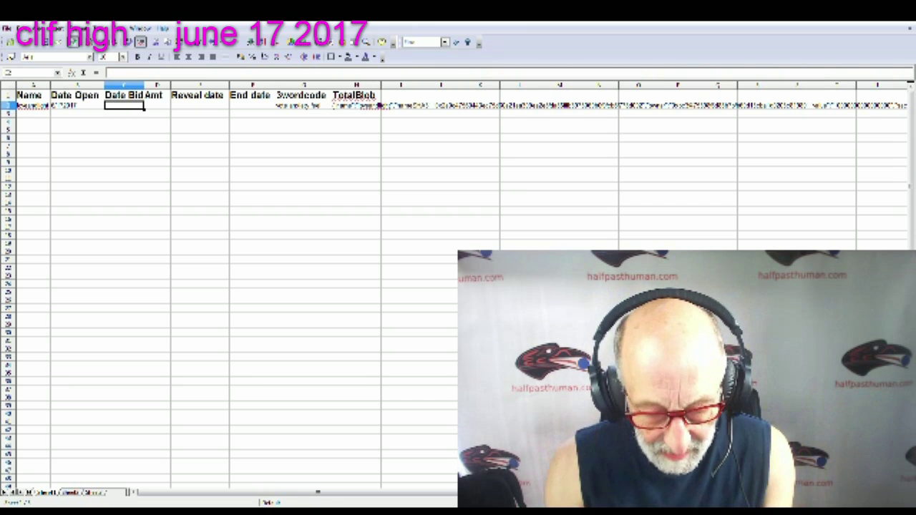
text(0.1)
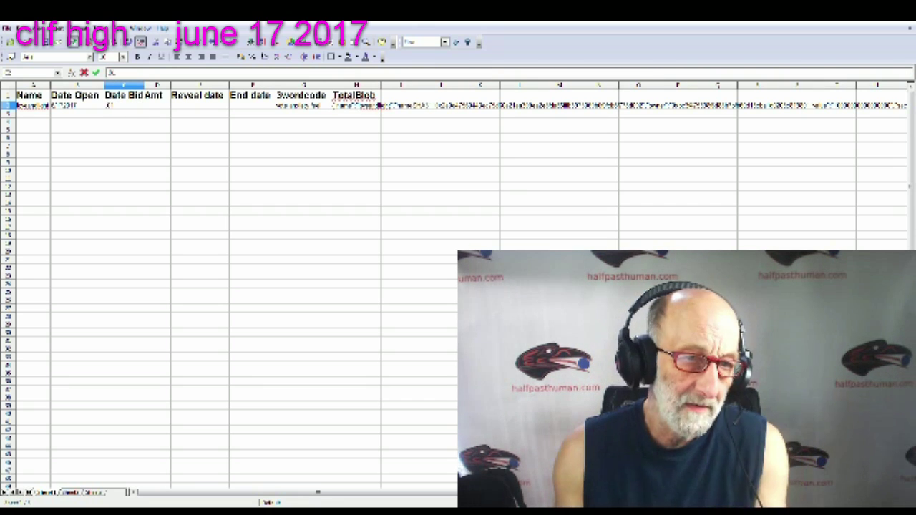
click(156, 94)
key(Delete)
Record 6/17/2017 under Date Bid and 0.01 under Amt in row 2
click(140, 106)
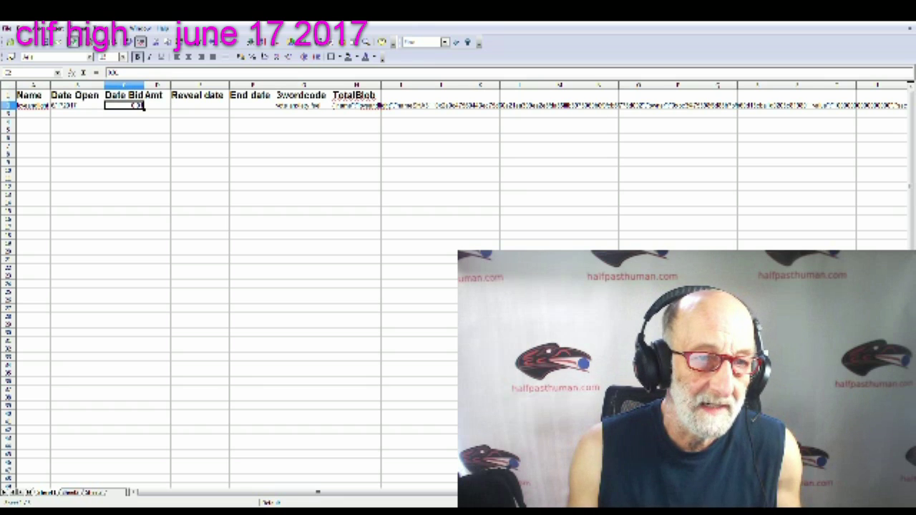
text(0.5)
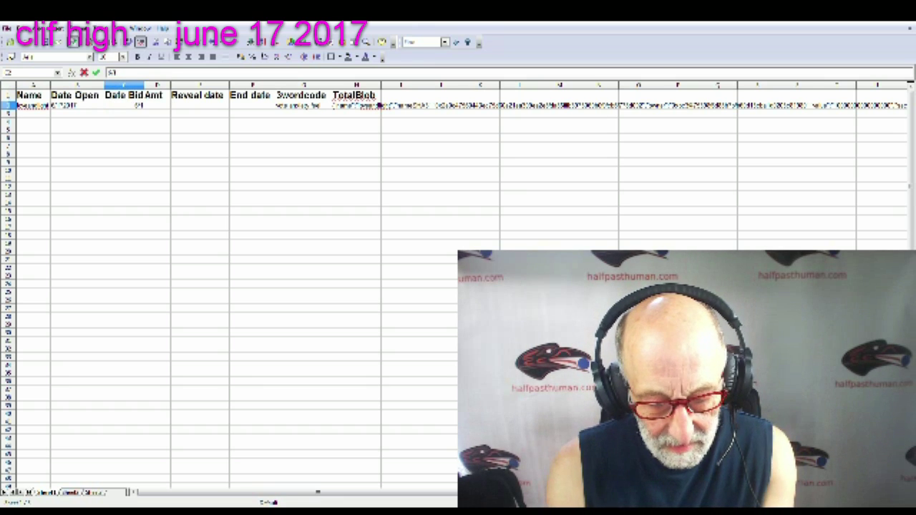
text(17/2017)
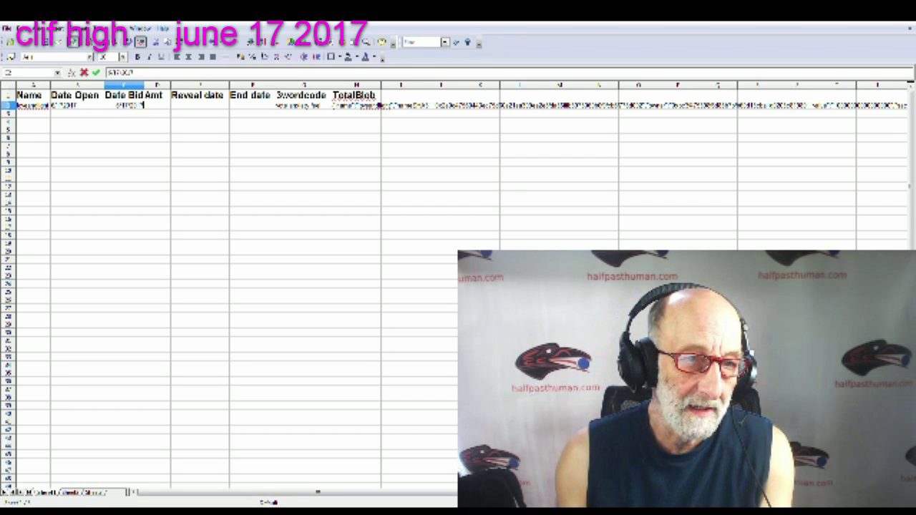
key(Tab)
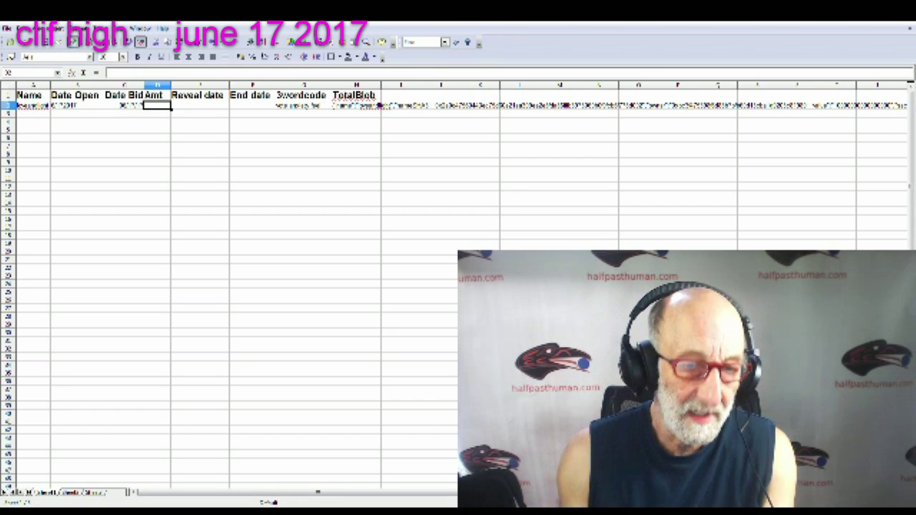
text(0.)
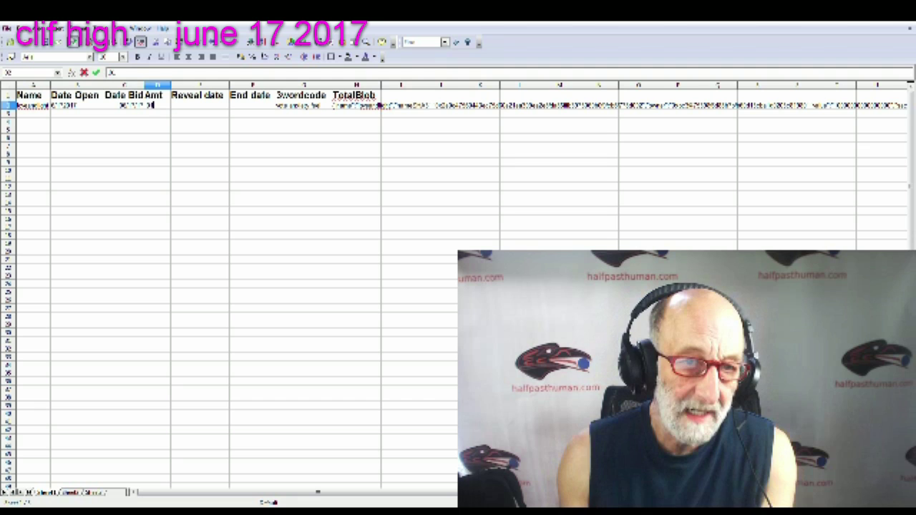
key(Tab)
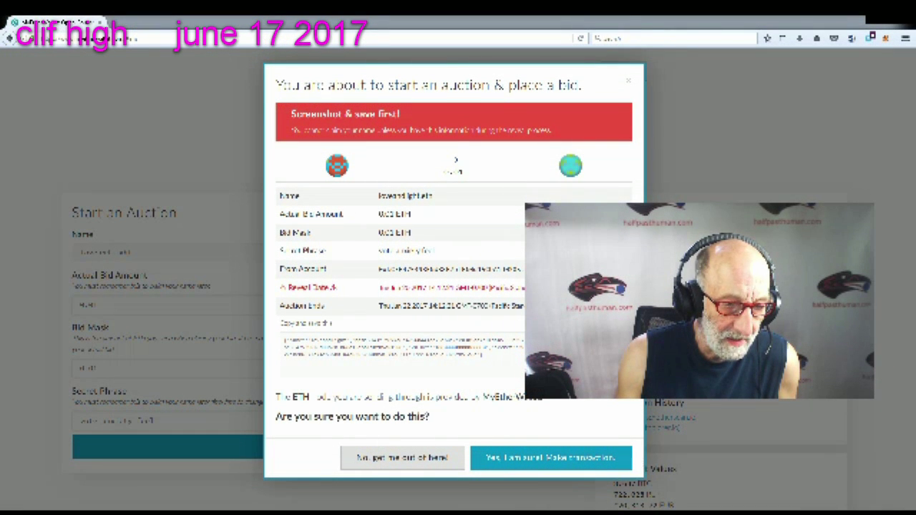
Copy the reveal date from the MyEtherWallet auction confirmation into the Reveal date cell of row 2 in the spreadsheet
click(401, 347)
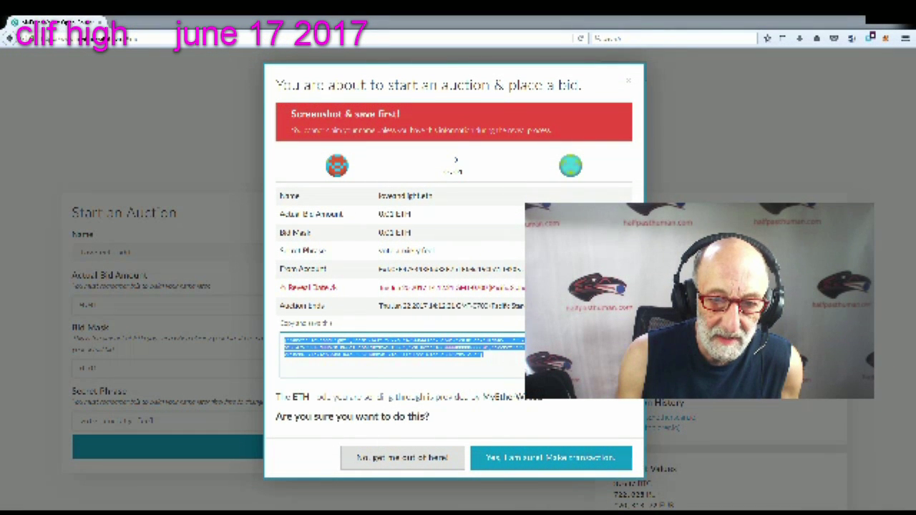
drag(378, 287, 565, 287)
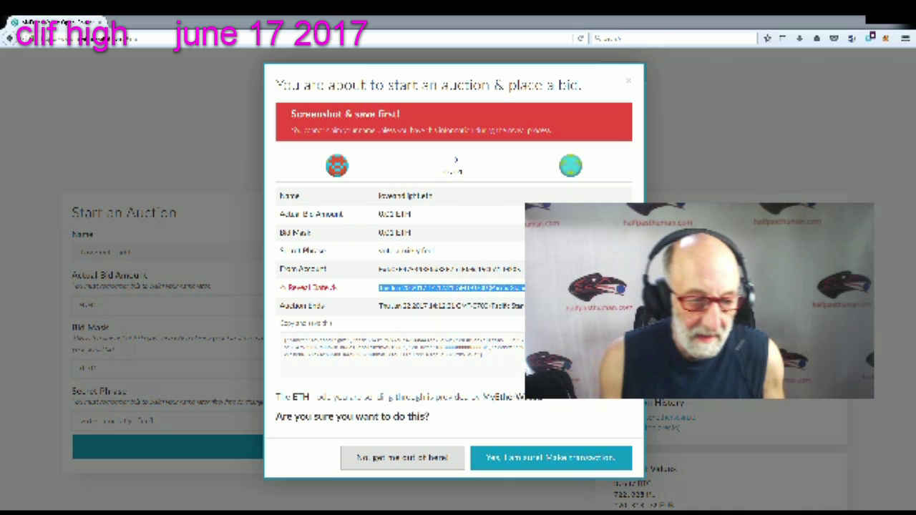
key(alt+Tab)
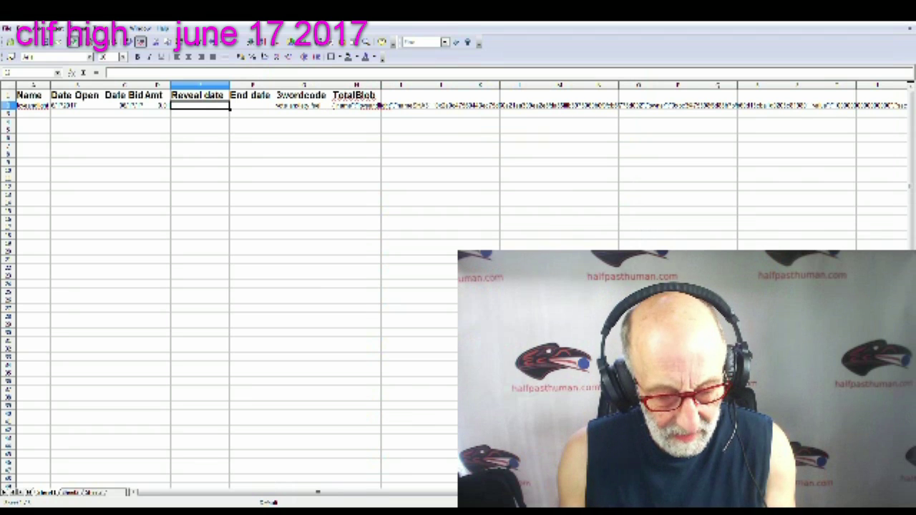
key(ctrl+v)
Copy the auction end date from the MyEtherWallet confirmation into the End date cell of row 2, and return to MyEtherWallet
click(252, 109)
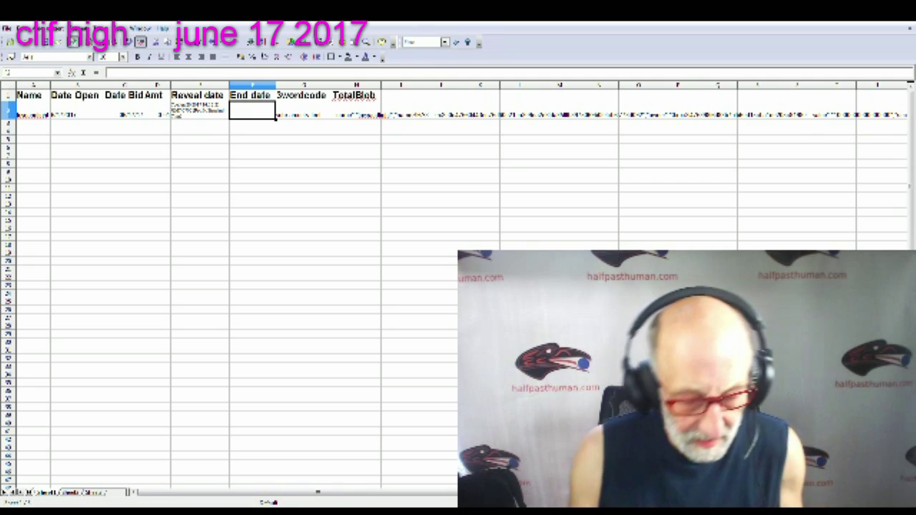
key(ctrl+v)
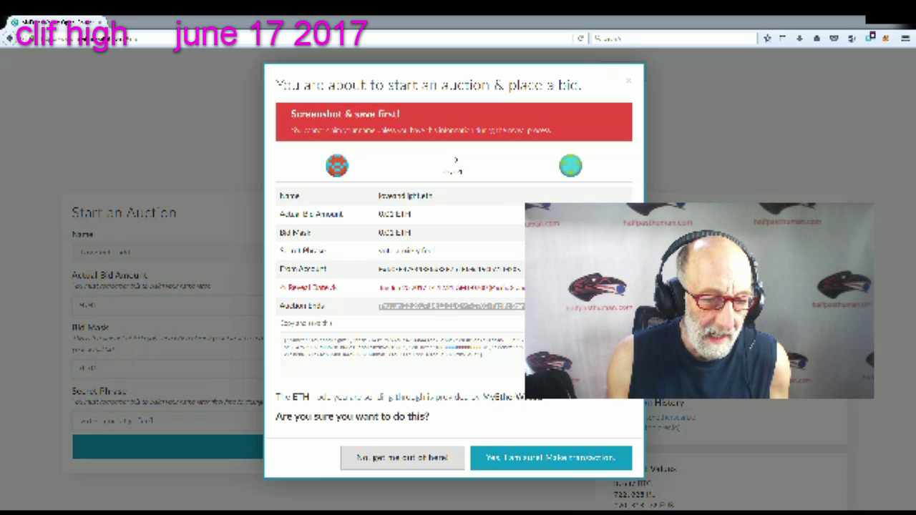
key(alt+Tab)
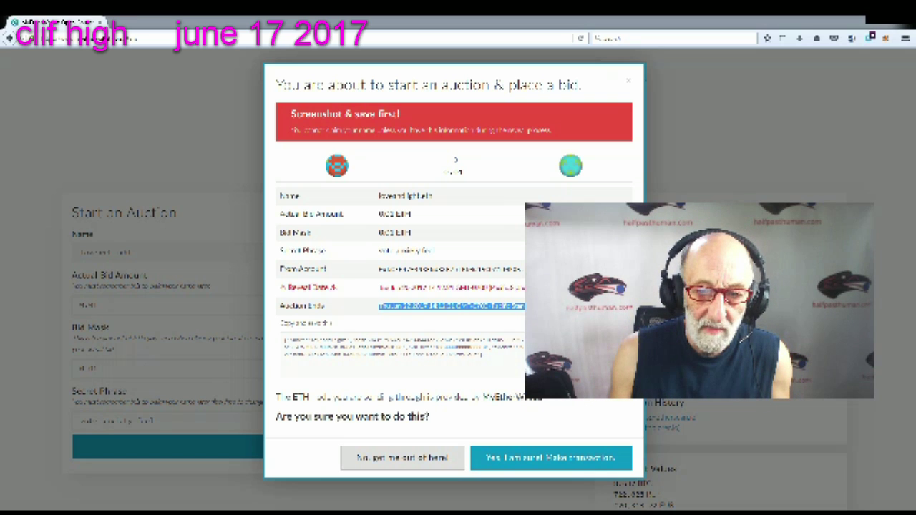
Confirm the transaction that starts the loveandlight.eth auction and review the bid information shown below the form
click(401, 355)
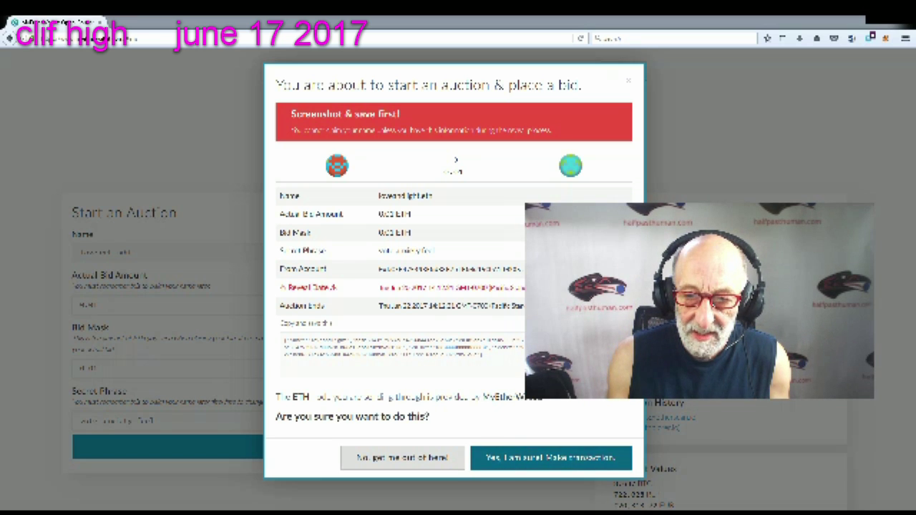
click(550, 457)
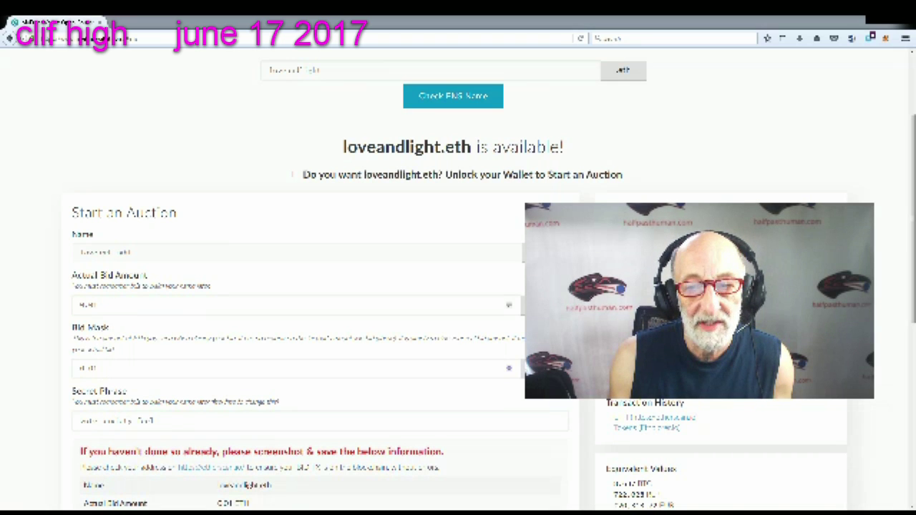
scroll(458, 287, down, 3)
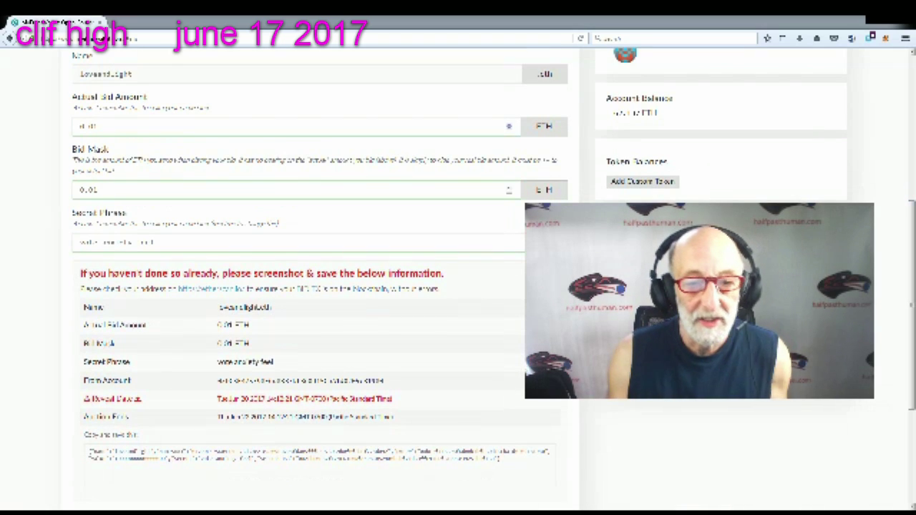
scroll(315, 287, down, 1)
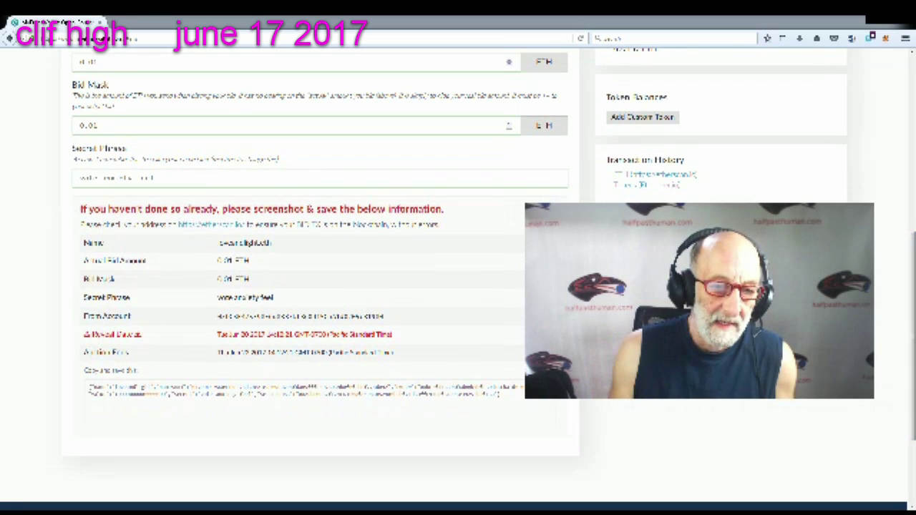